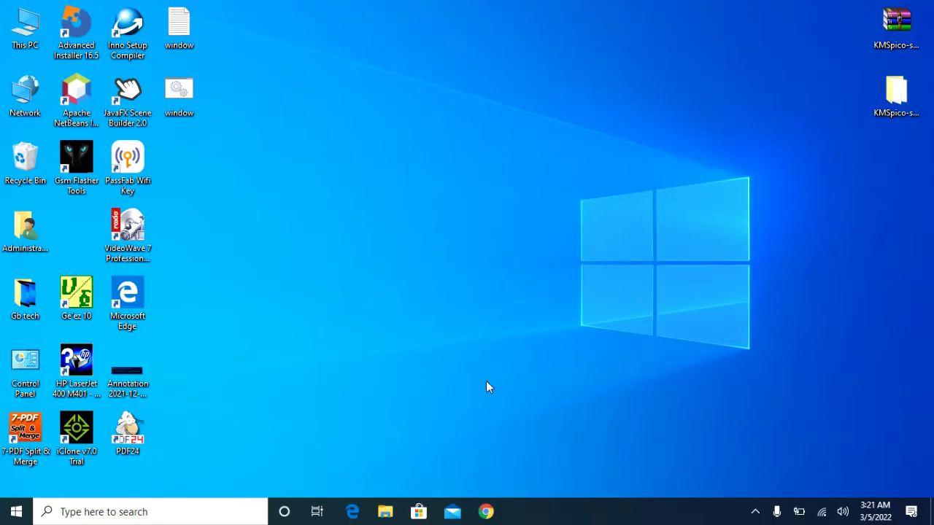
# Step: Search 'con' from the Start menu, then open Control Panel from its desktop icon
pyautogui.click(16, 512)
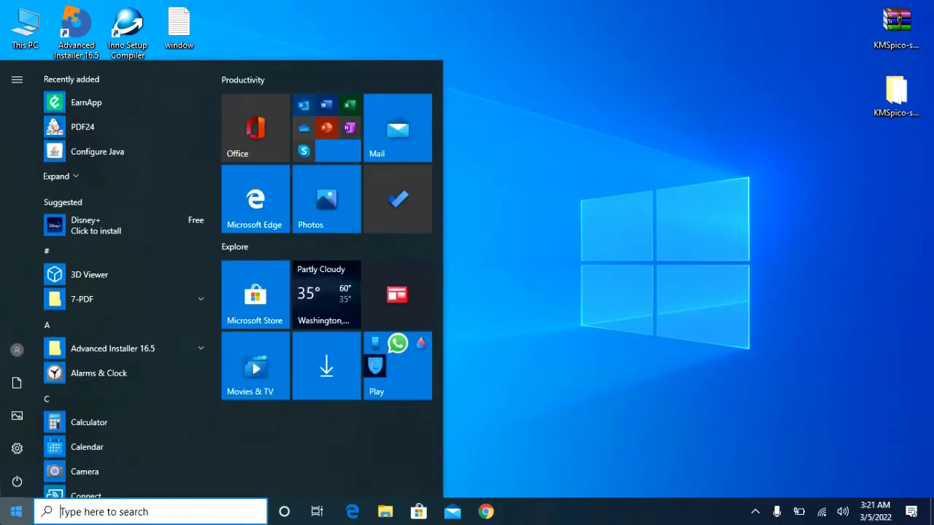
pyautogui.write('co')
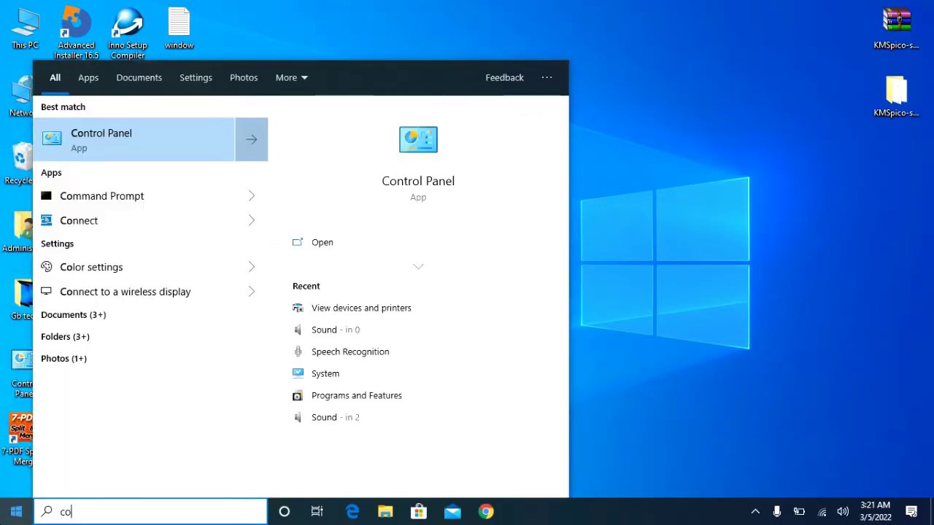
pyautogui.write('n')
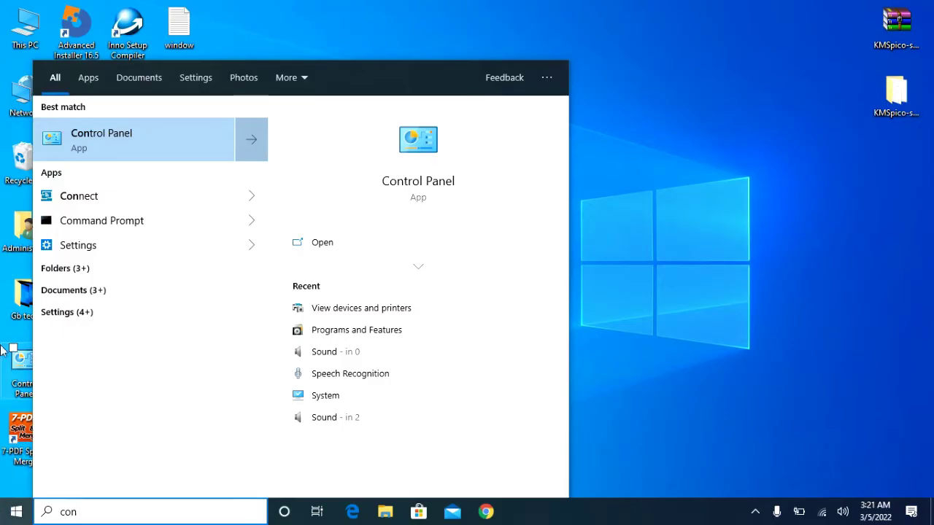
pyautogui.click(283, 6)
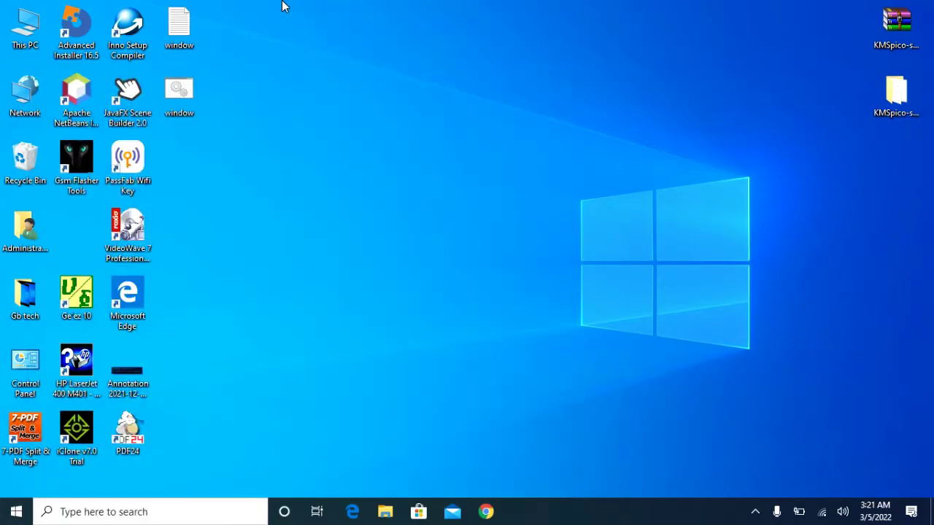
pyautogui.doubleClick(12, 360)
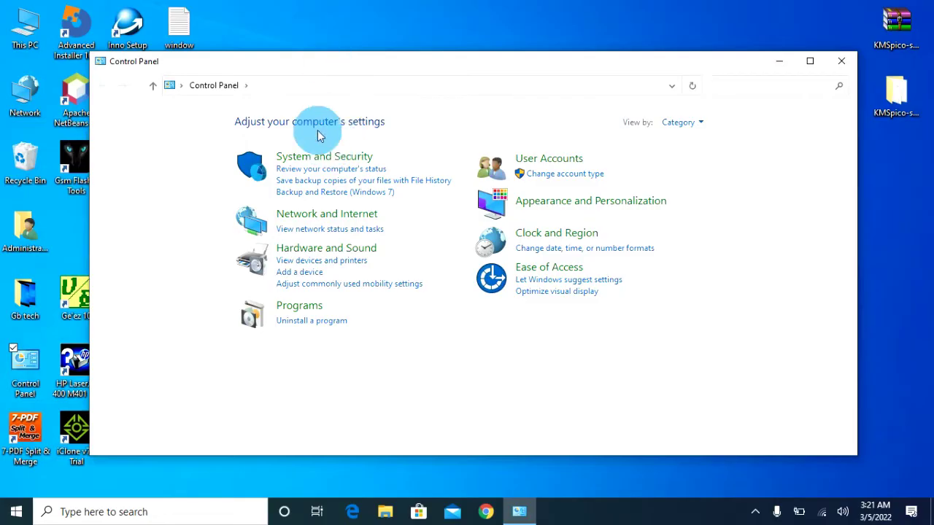
# Step: Open 'View devices and printers' and scroll down to the installed printers
pyautogui.click(316, 264)
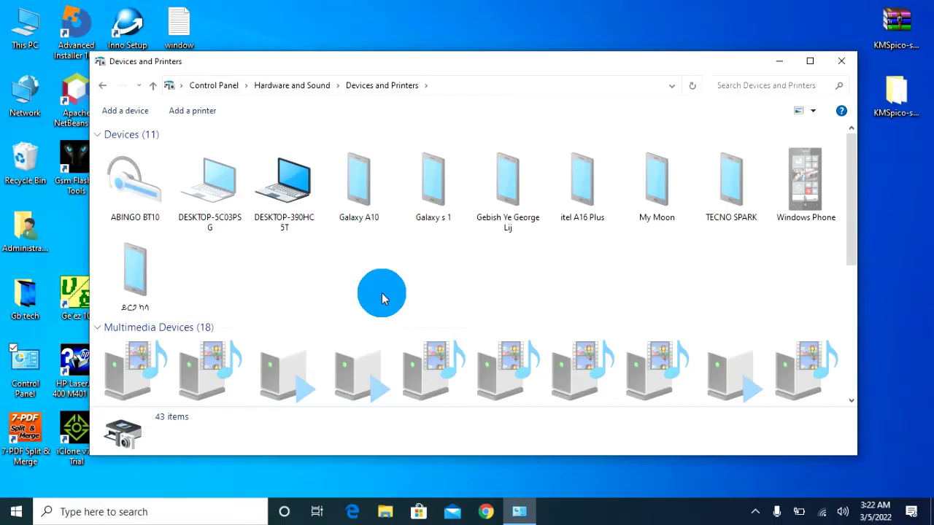
pyautogui.click(853, 264)
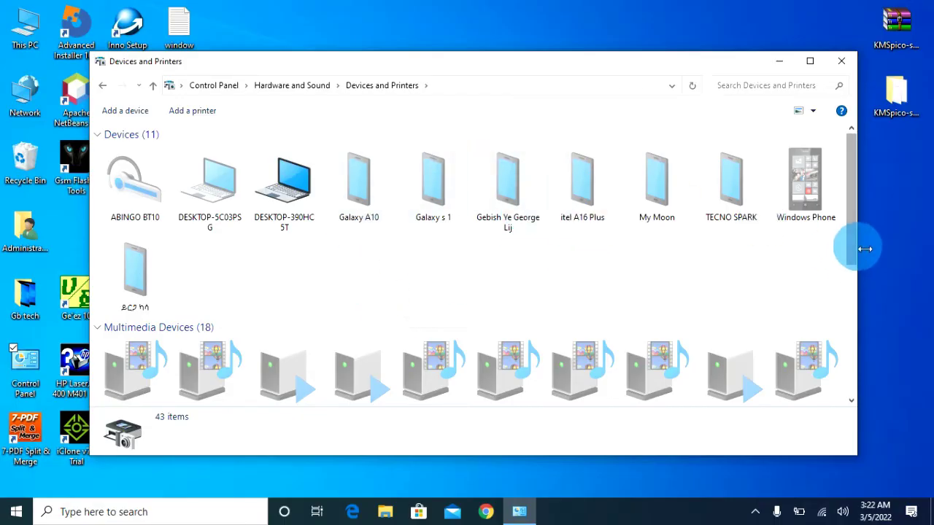
pyautogui.moveTo(854, 244); pyautogui.dragTo(853, 300)
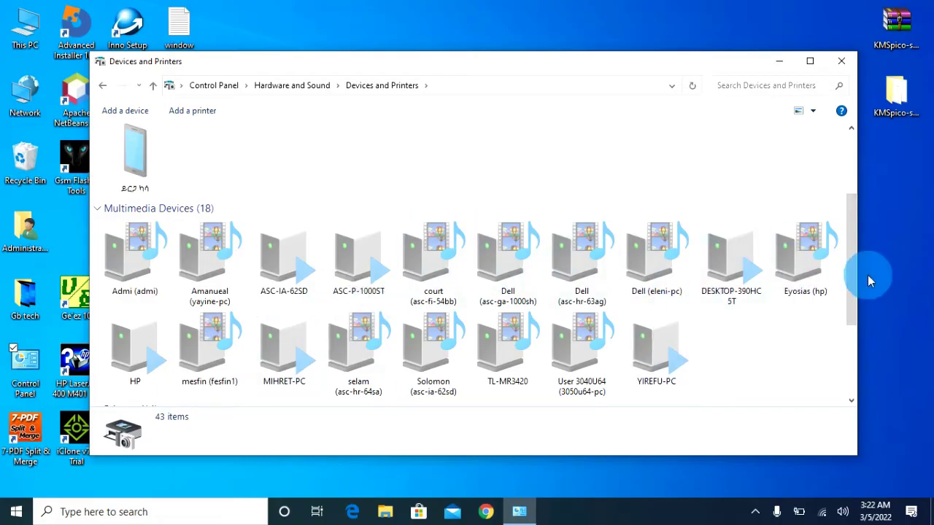
pyautogui.moveTo(849, 250); pyautogui.dragTo(855, 336)
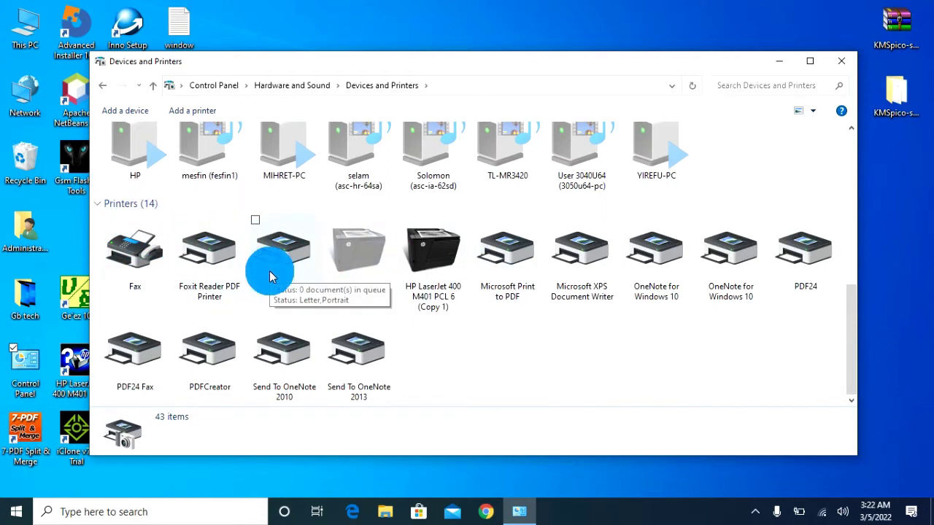
pyautogui.click(544, 311)
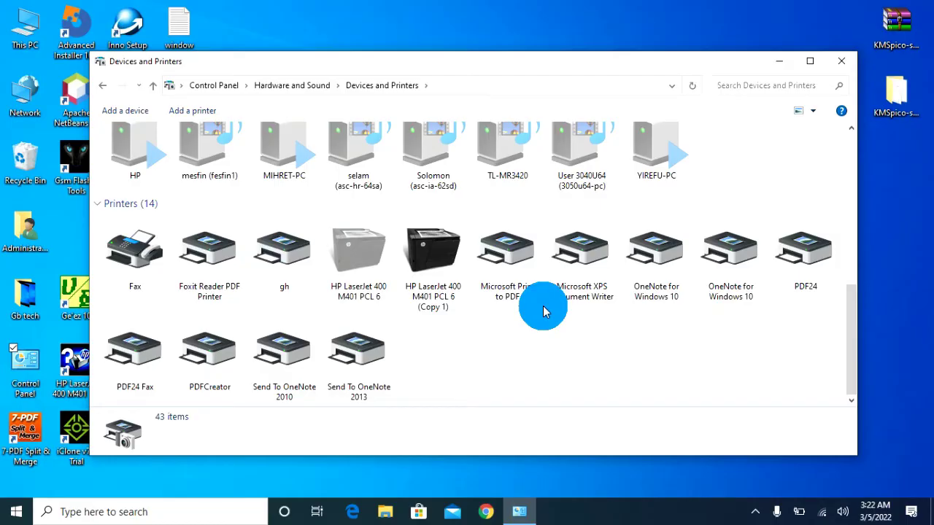
# Step: Start 'Add a printer' and choose 'The printer that I want isn't listed'
pyautogui.click(206, 110)
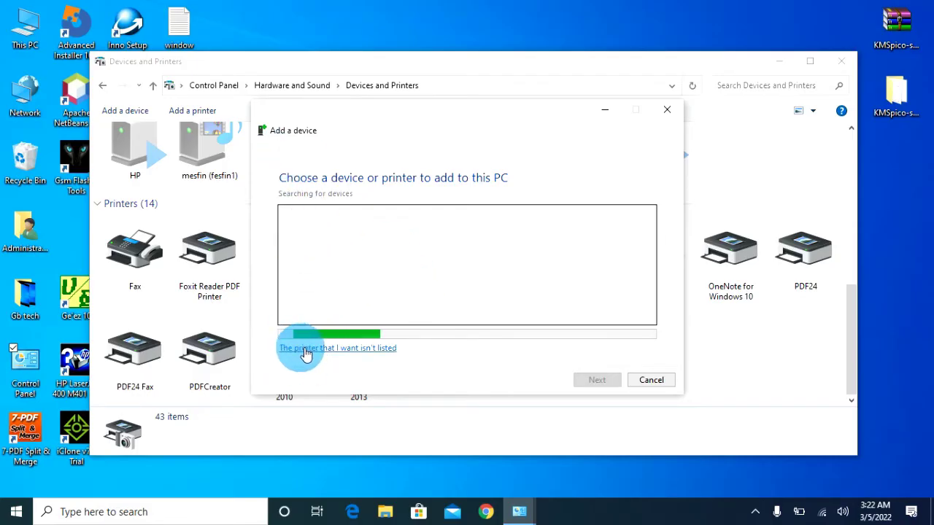
pyautogui.click(326, 350)
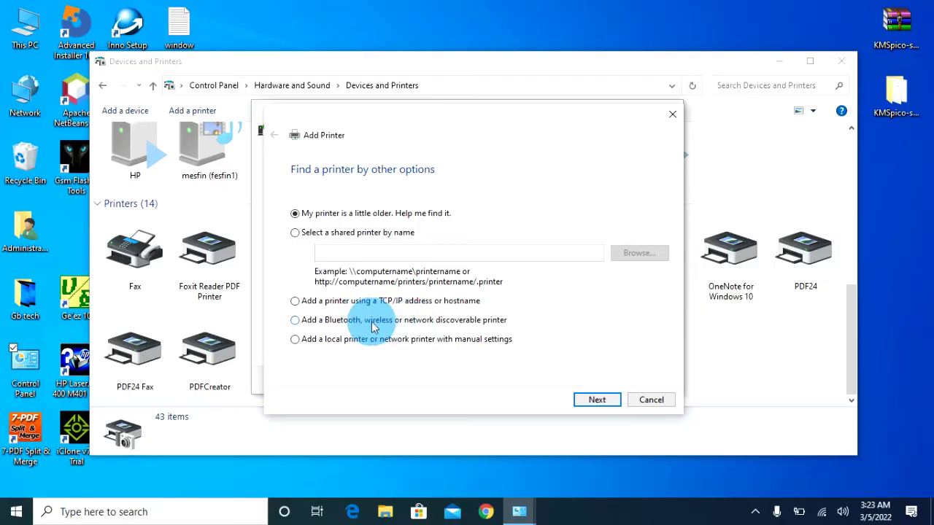
# Step: Choose 'Add a local printer or network printer with manual settings' and continue
pyautogui.click(378, 325)
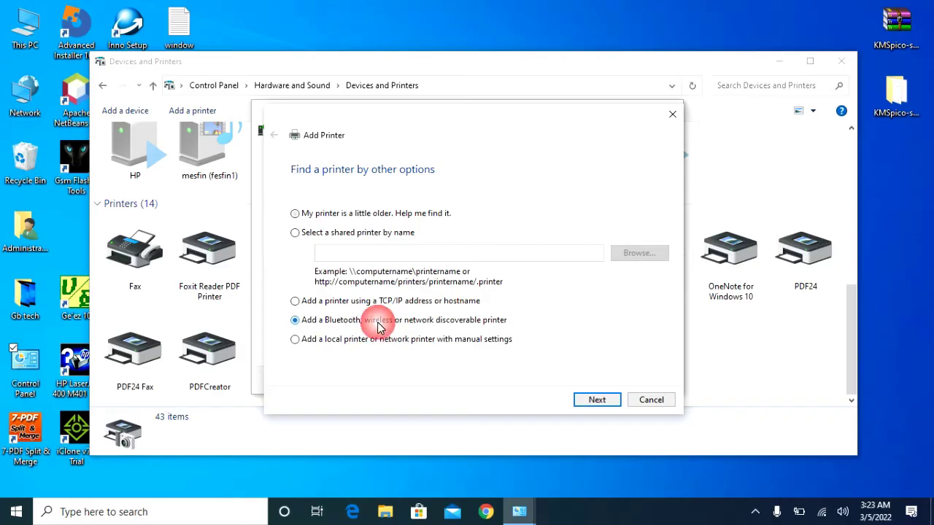
pyautogui.click(390, 340)
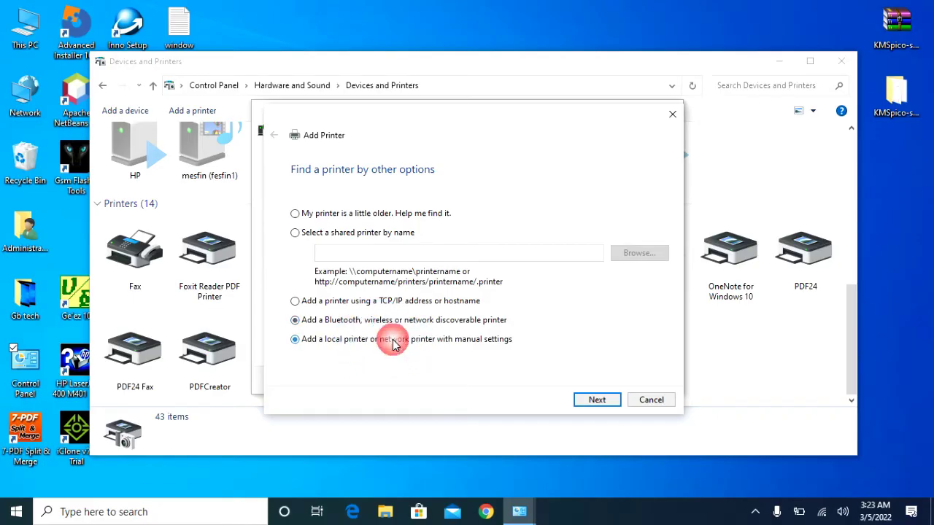
pyautogui.click(341, 352)
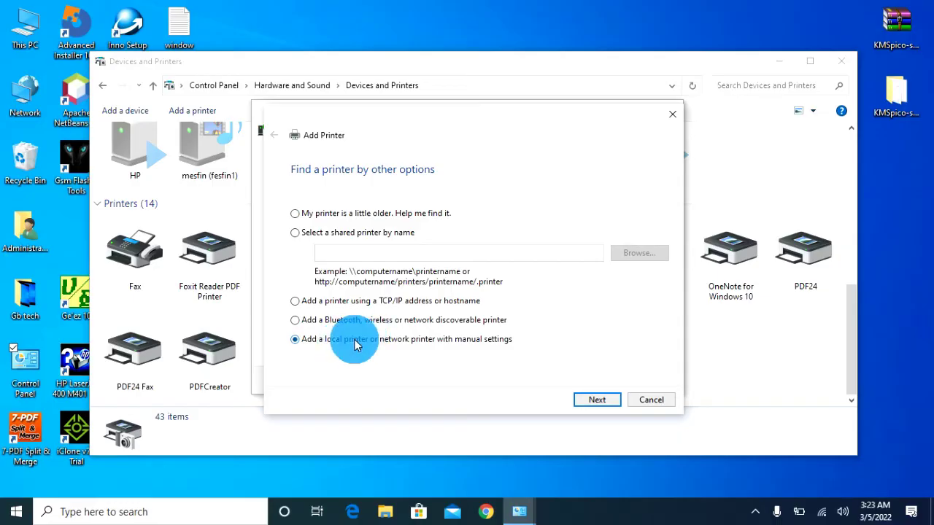
pyautogui.click(356, 345)
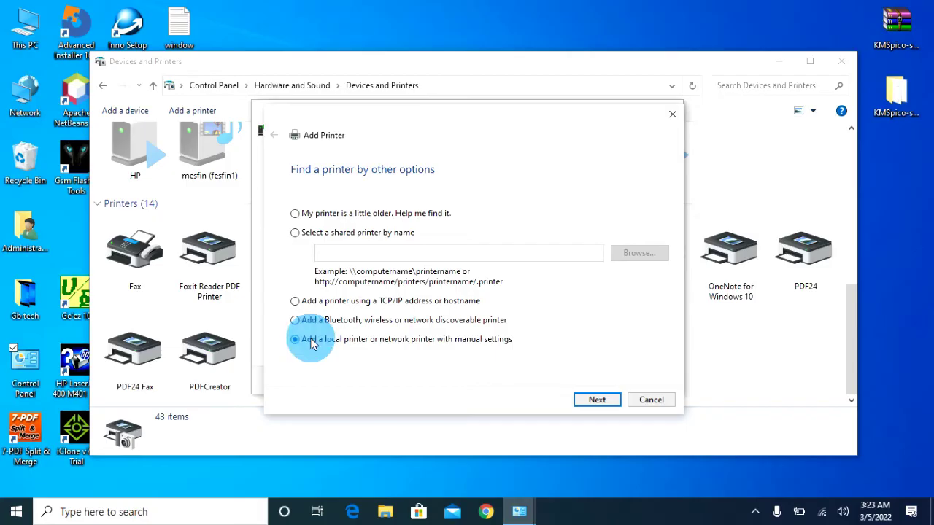
pyautogui.click(332, 346)
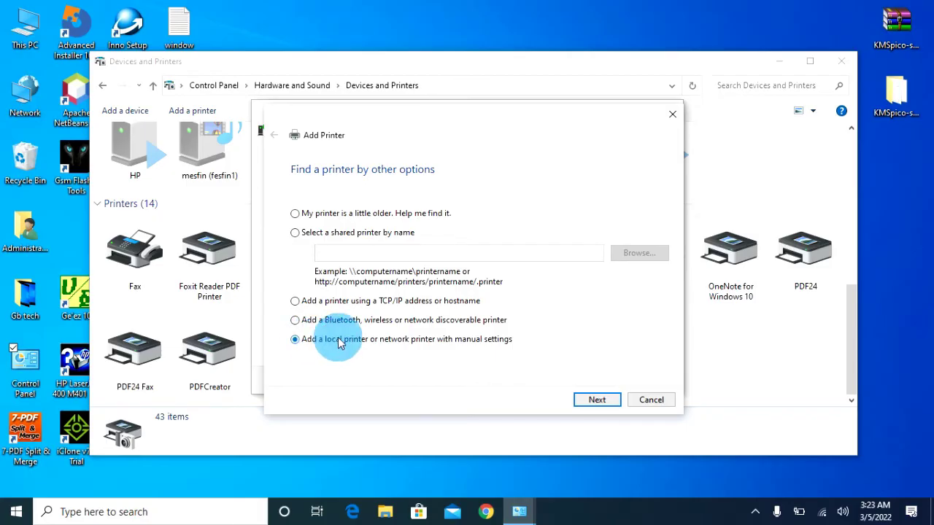
pyautogui.click(382, 344)
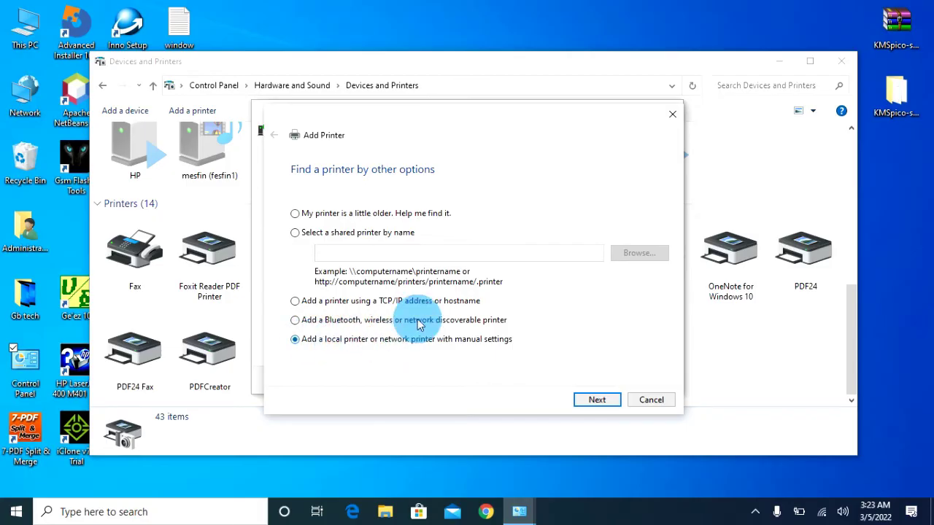
pyautogui.click(604, 401)
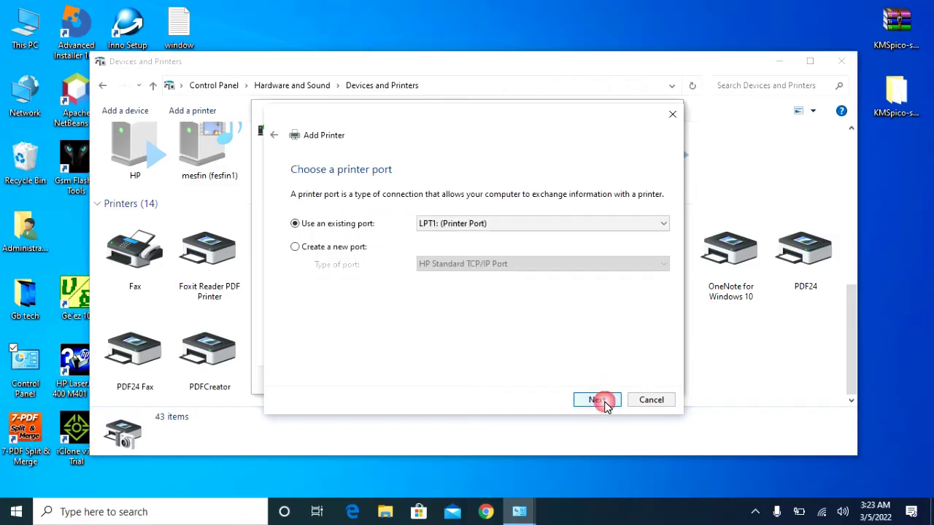
# Step: Set the existing printer port to USB001 (Local Port) and continue
pyautogui.click(513, 225)
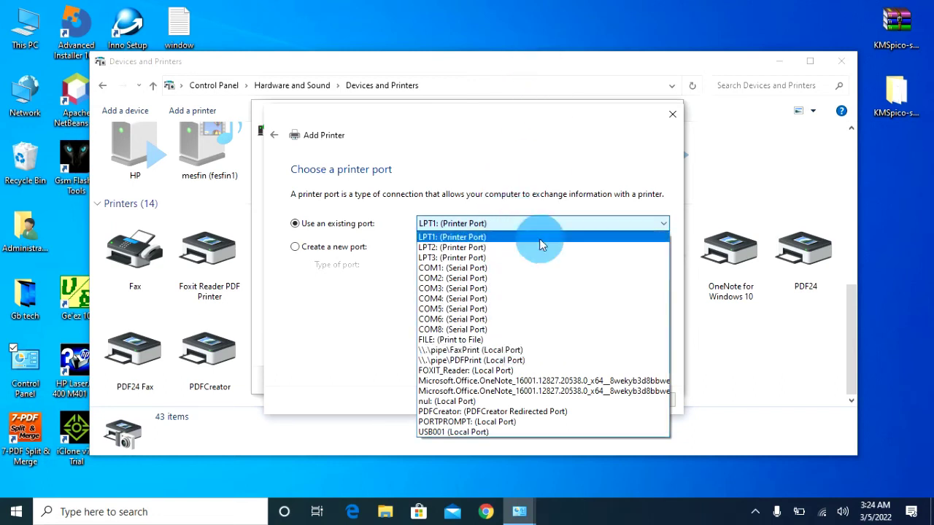
pyautogui.click(469, 431)
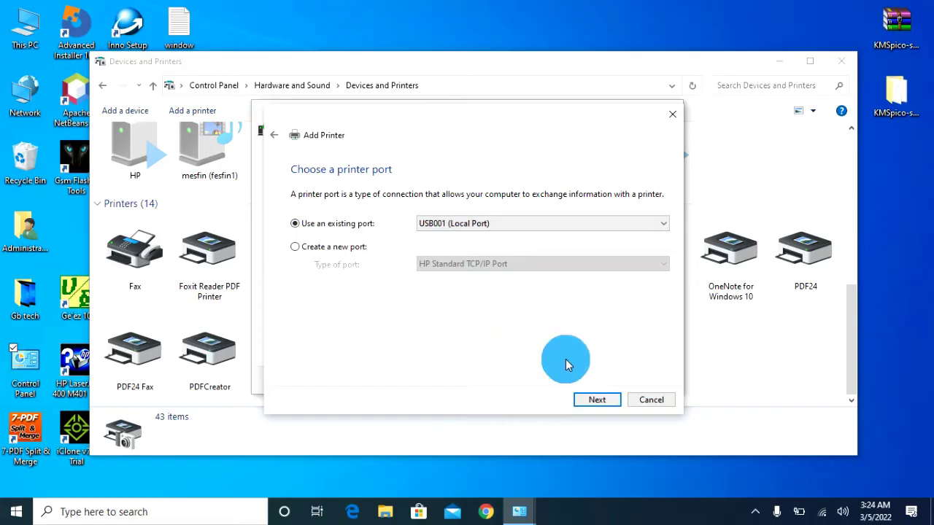
pyautogui.click(609, 399)
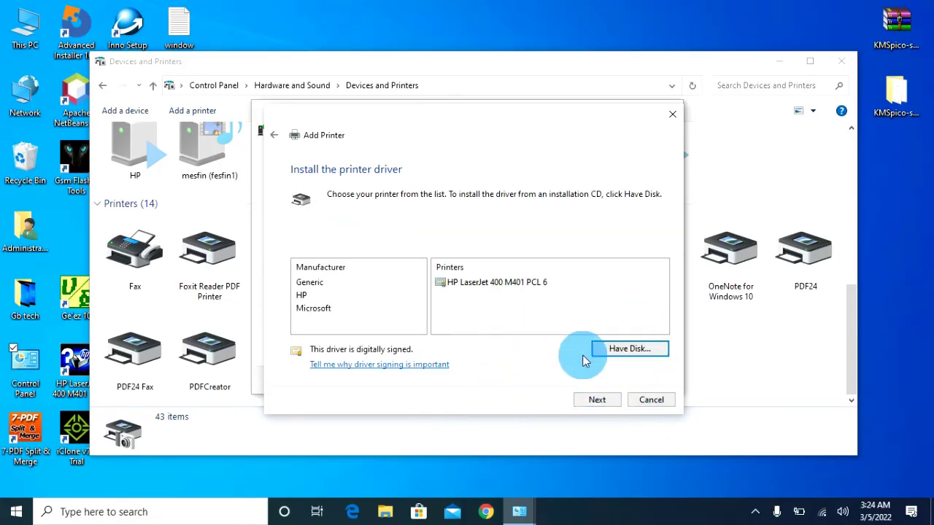
# Step: Select manufacturer HP and driver HP LaserJet 400 M401 PCL 6, then proceed
pyautogui.click(303, 295)
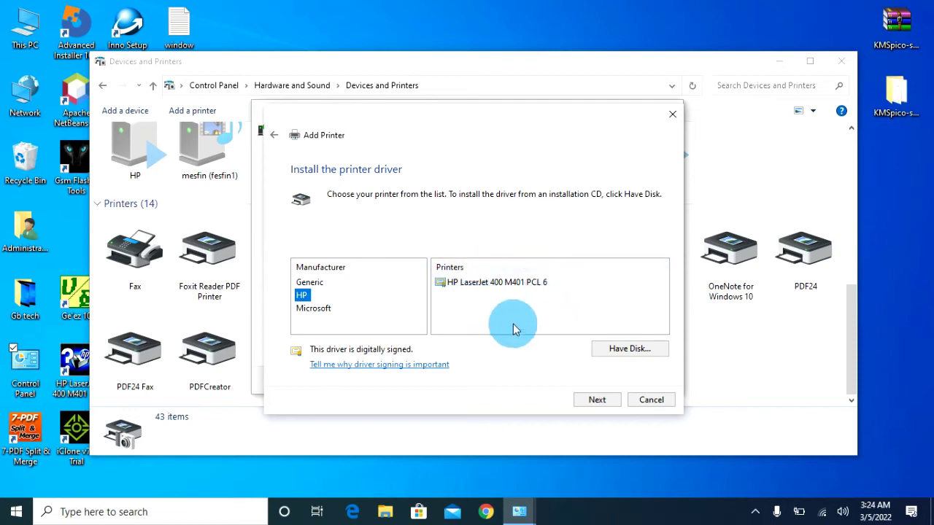
pyautogui.click(478, 286)
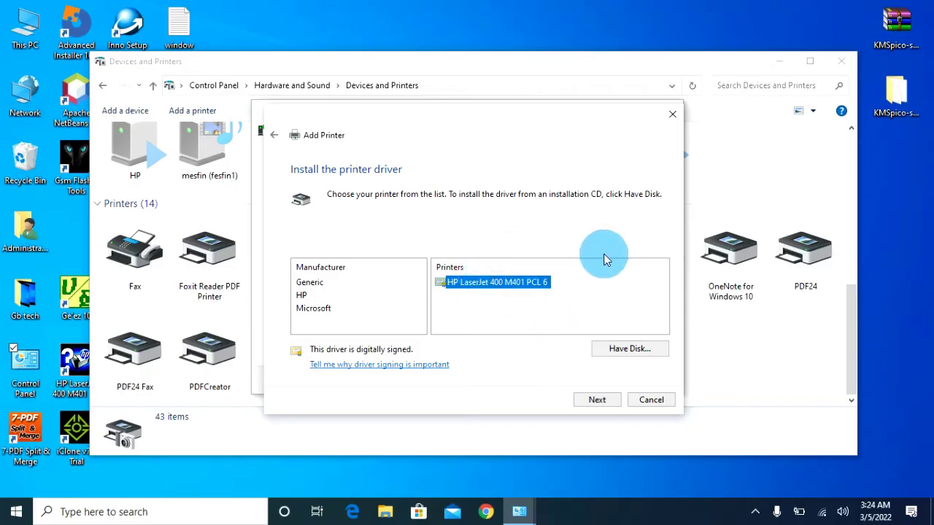
pyautogui.click(599, 401)
pyautogui.click(598, 405)
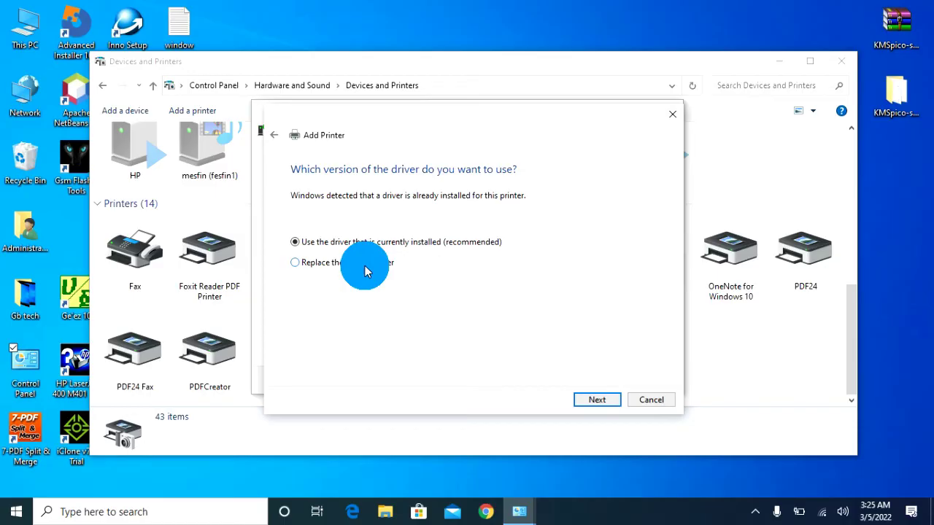
# Step: Keep 'Use the driver that is currently installed (recommended)' and move on
pyautogui.click(340, 265)
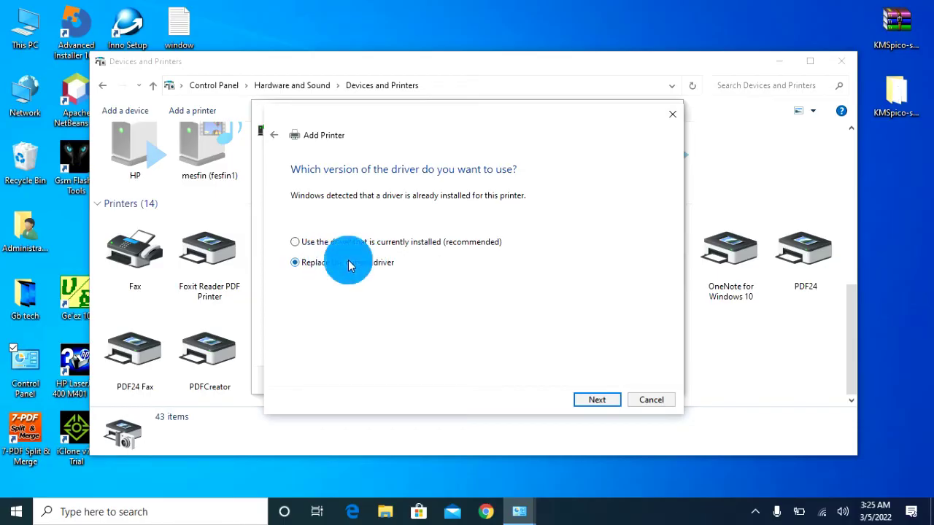
pyautogui.click(326, 245)
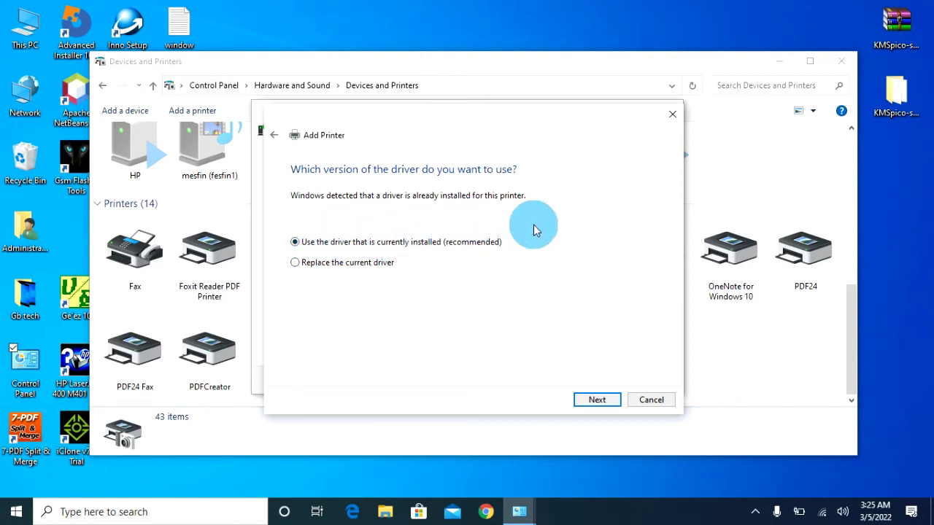
pyautogui.click(597, 402)
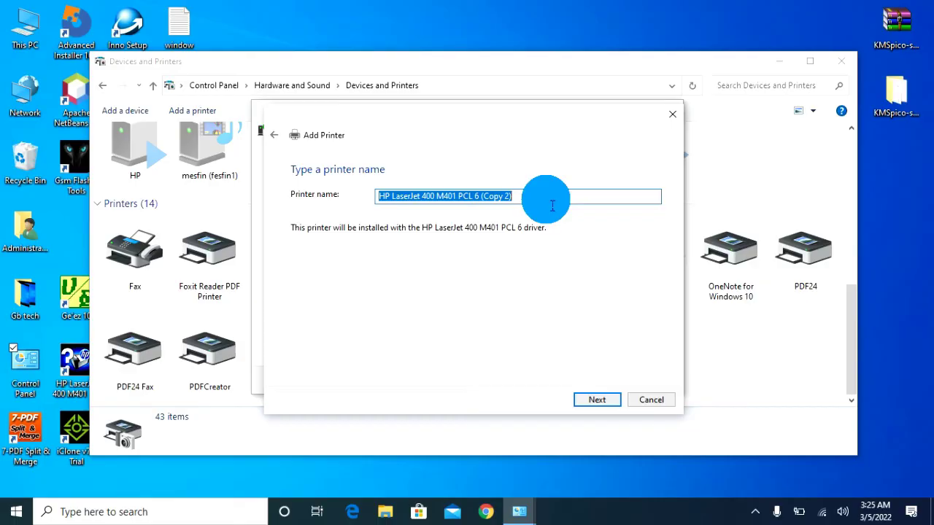
# Step: Name the new printer G-Tech and let it install
pyautogui.write('G-Tech')
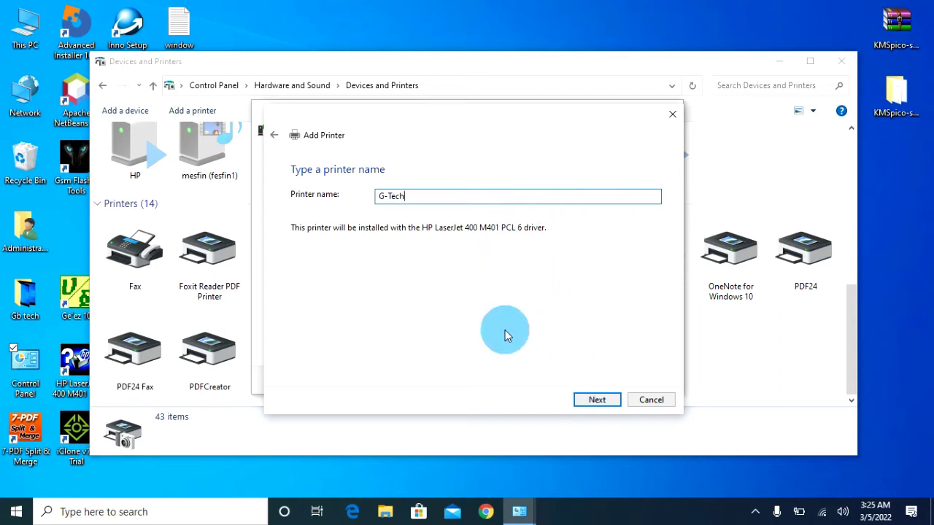
pyautogui.click(597, 401)
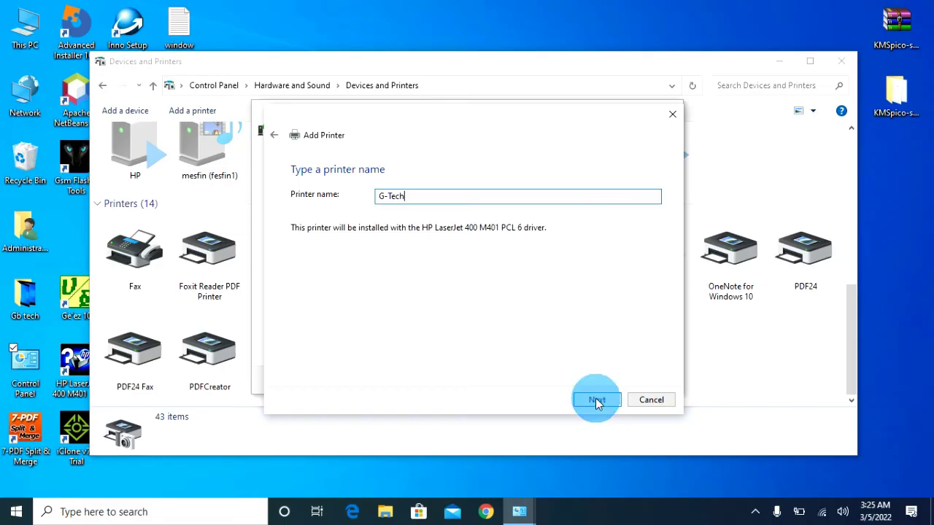
pyautogui.click(600, 402)
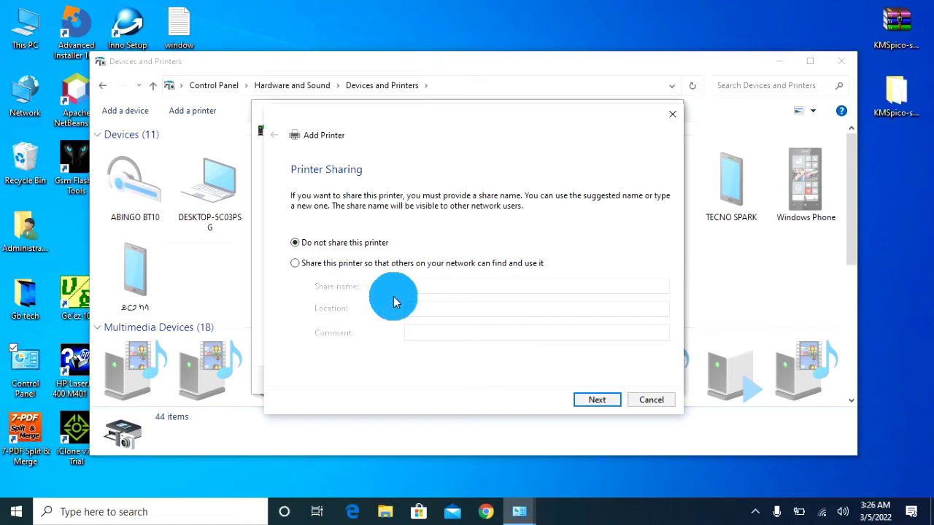
# Step: Leave G-Tech unshared, print a test page, and finish the wizard
pyautogui.click(314, 242)
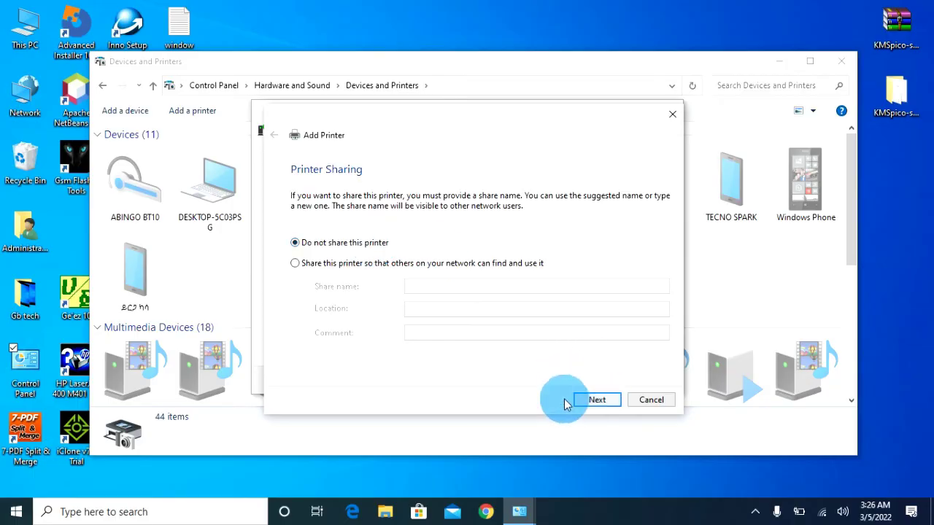
pyautogui.click(595, 400)
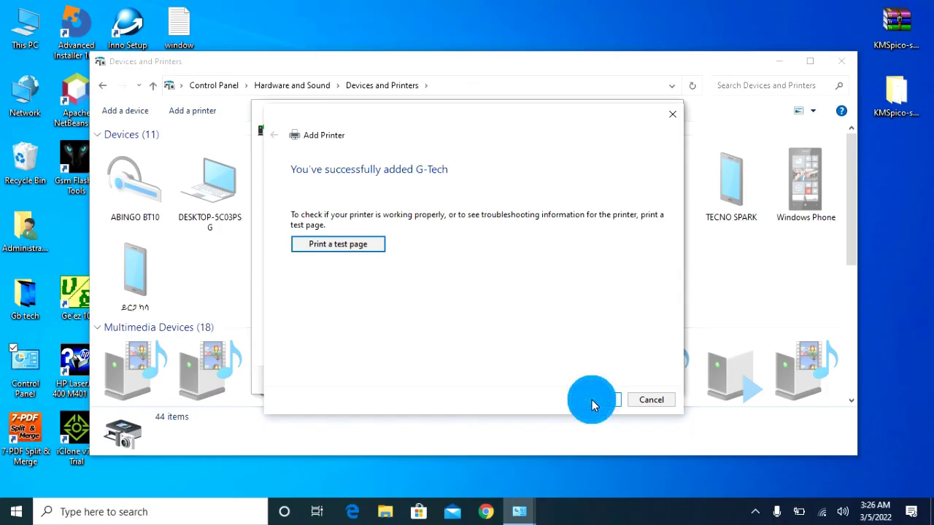
pyautogui.click(370, 247)
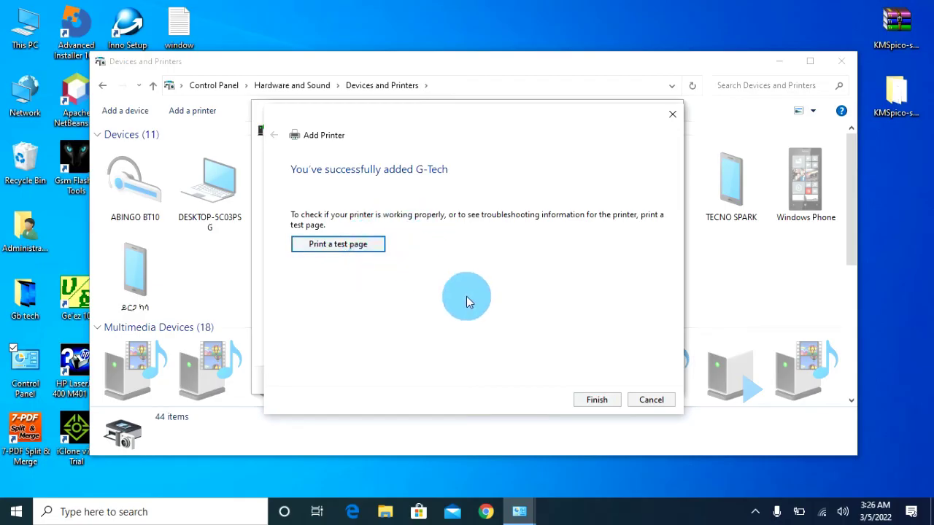
pyautogui.click(596, 398)
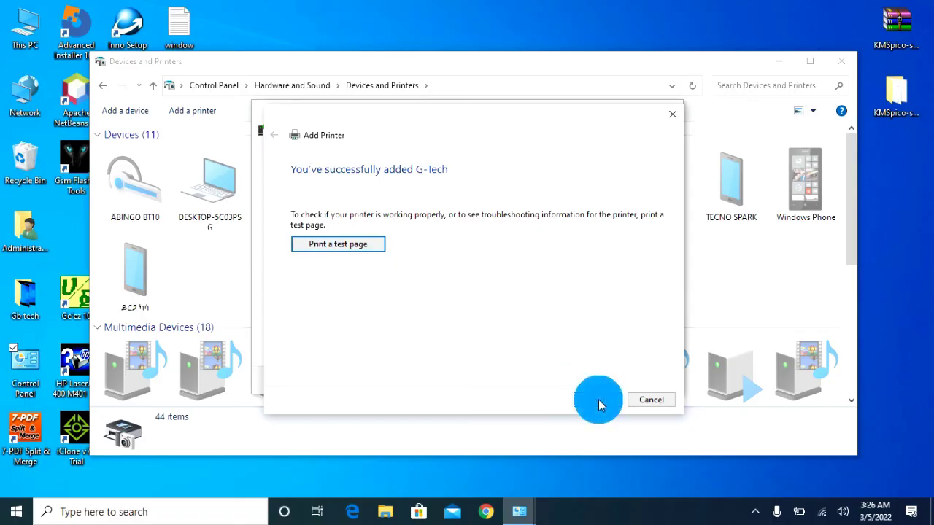
pyautogui.click(598, 400)
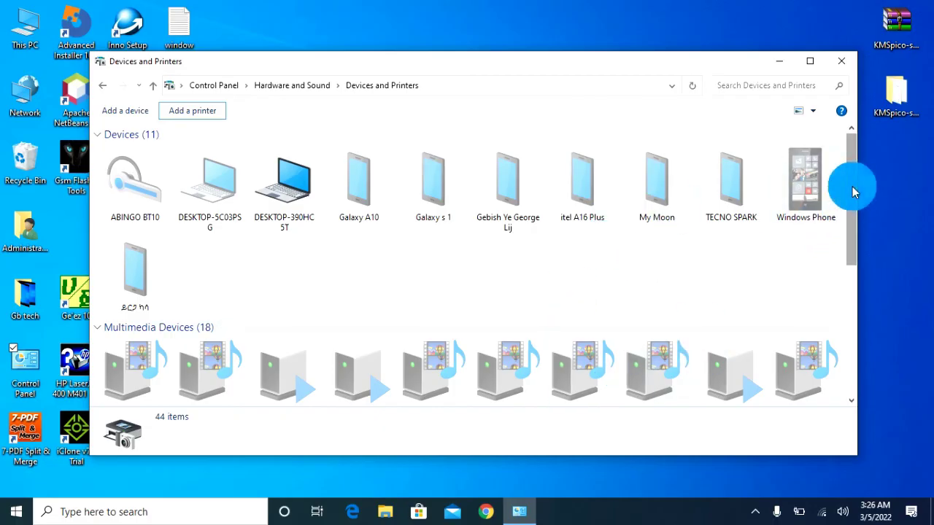
# Step: Confirm G-Tech is listed as an HP LaserJet 400 M401 printer, then close the window
pyautogui.moveTo(852, 188); pyautogui.dragTo(852, 332)
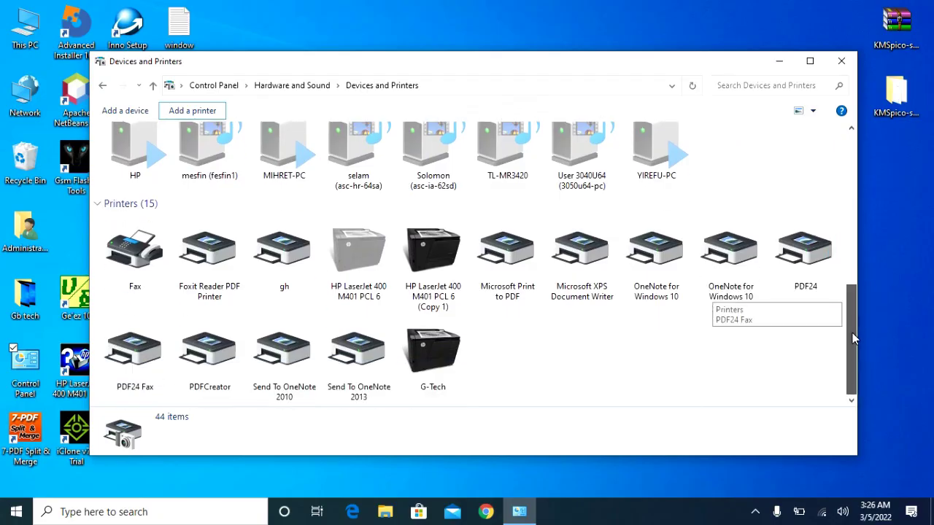
pyautogui.click(427, 385)
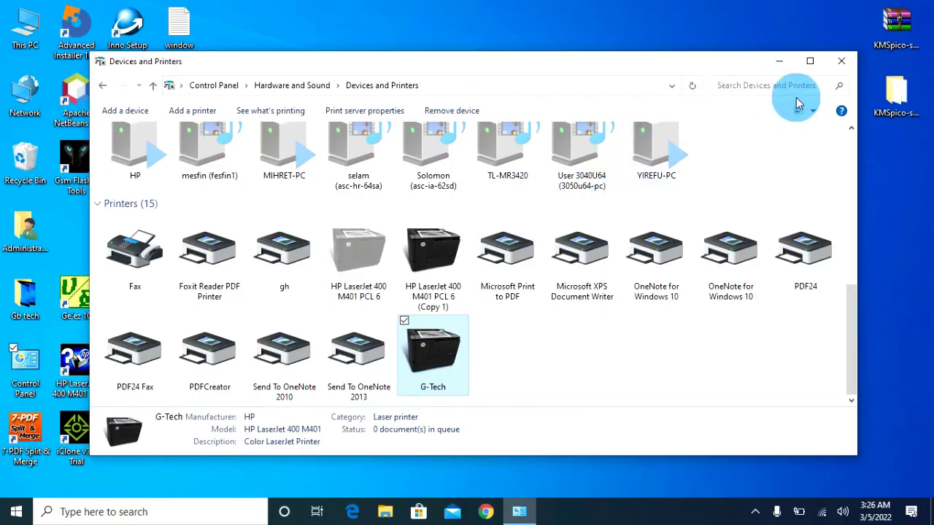
pyautogui.click(841, 63)
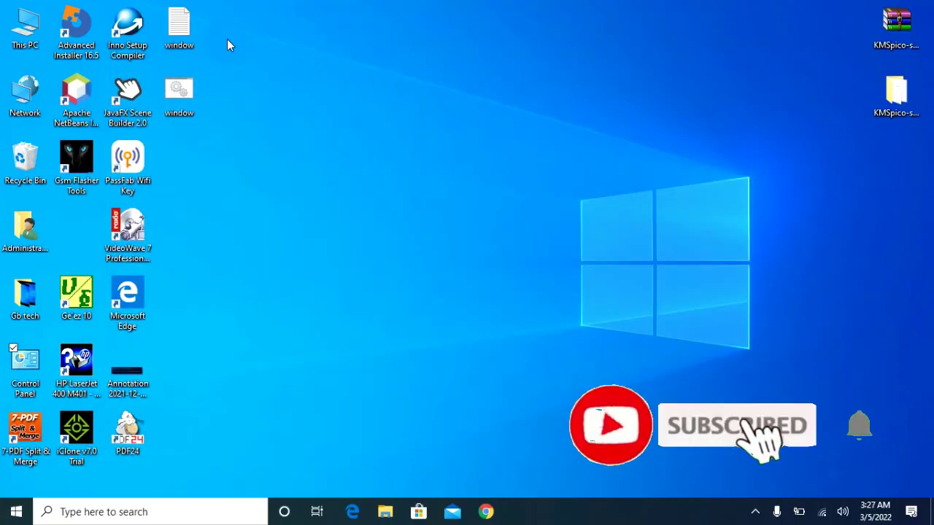
# Step: Open window.txt from the desktop in Notepad and type the sample text 'ghfj'
pyautogui.click(175, 33)
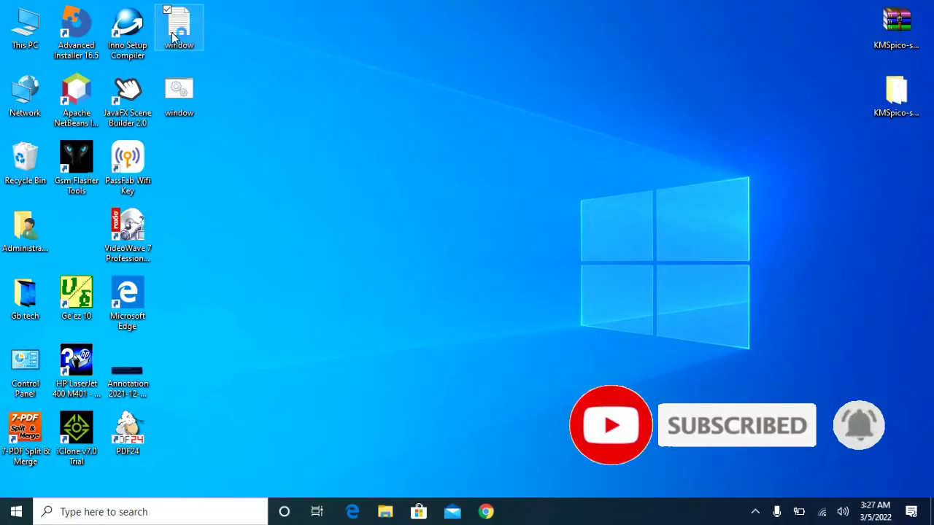
pyautogui.doubleClick(175, 33)
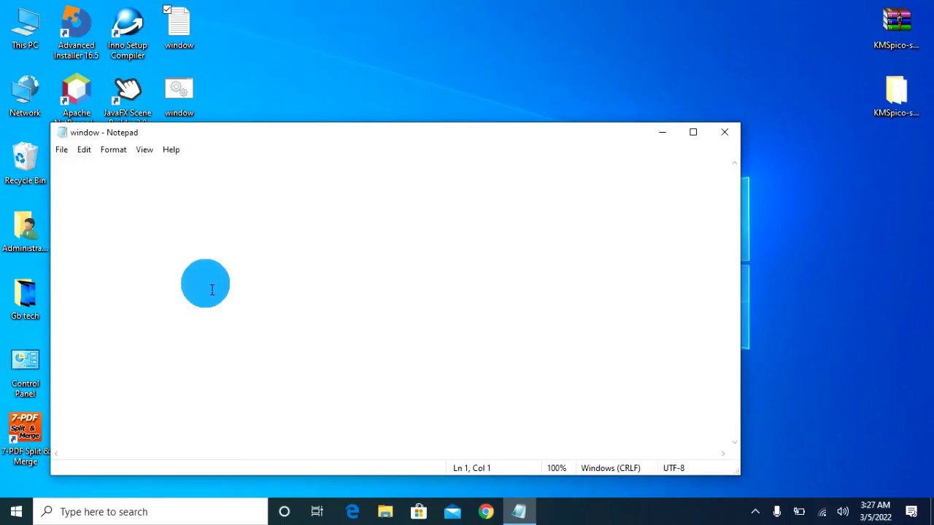
pyautogui.write('ghfjgjgj')
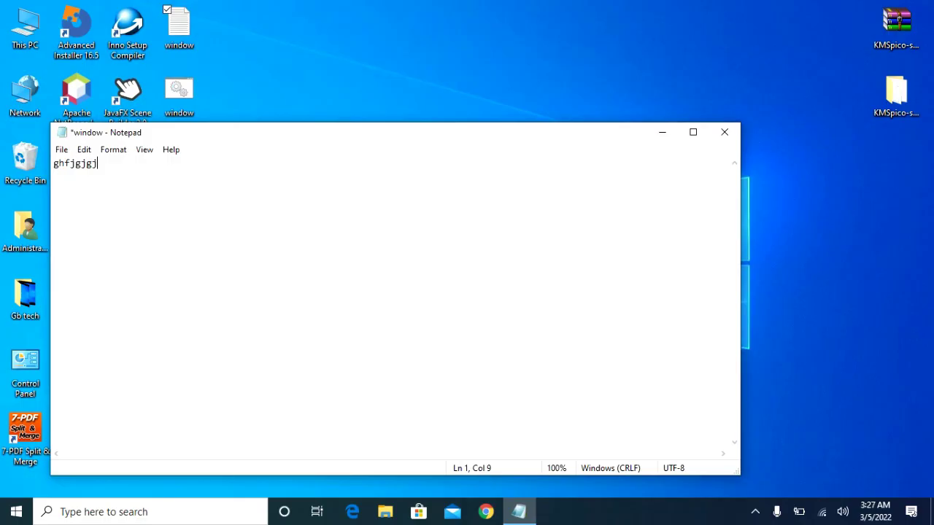
# Step: Print the note on G-Tech, then close Notepad without saving the changes
pyautogui.click(62, 151)
pyautogui.click(96, 260)
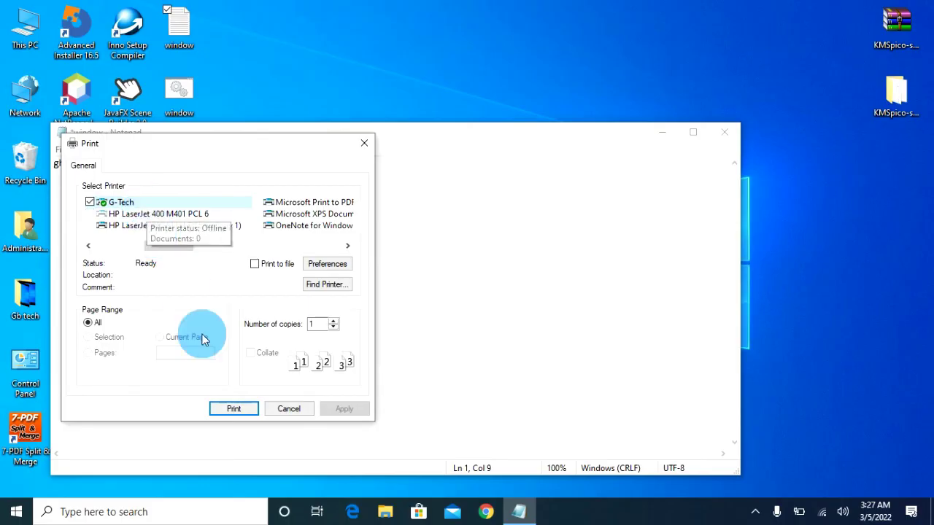
pyautogui.click(248, 408)
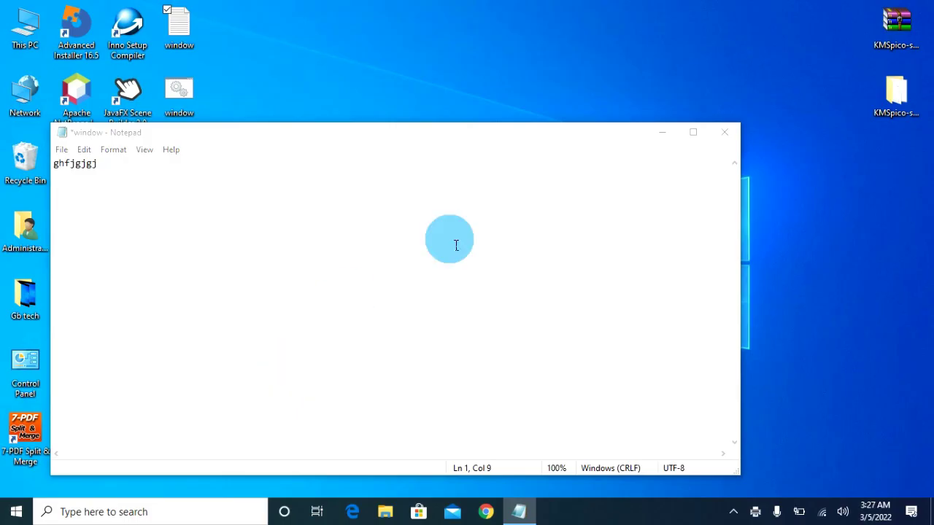
pyautogui.click(726, 134)
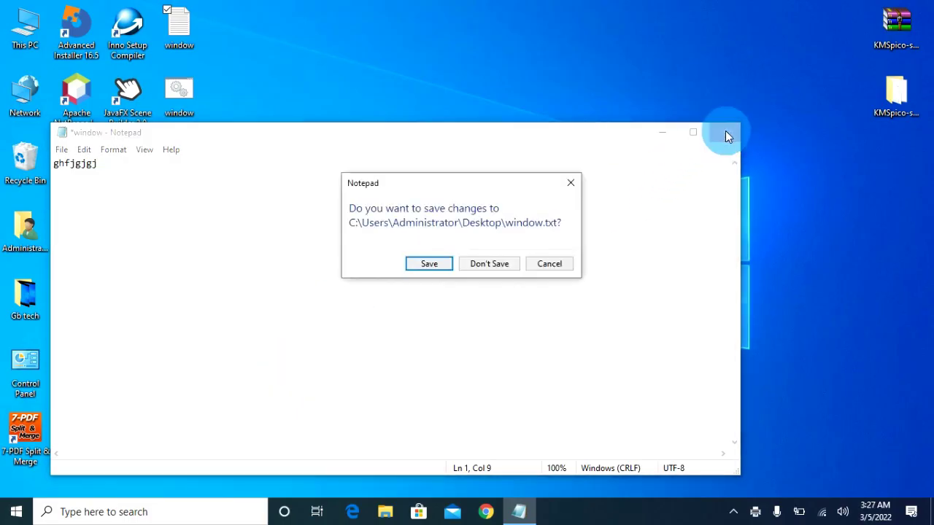
pyautogui.click(509, 267)
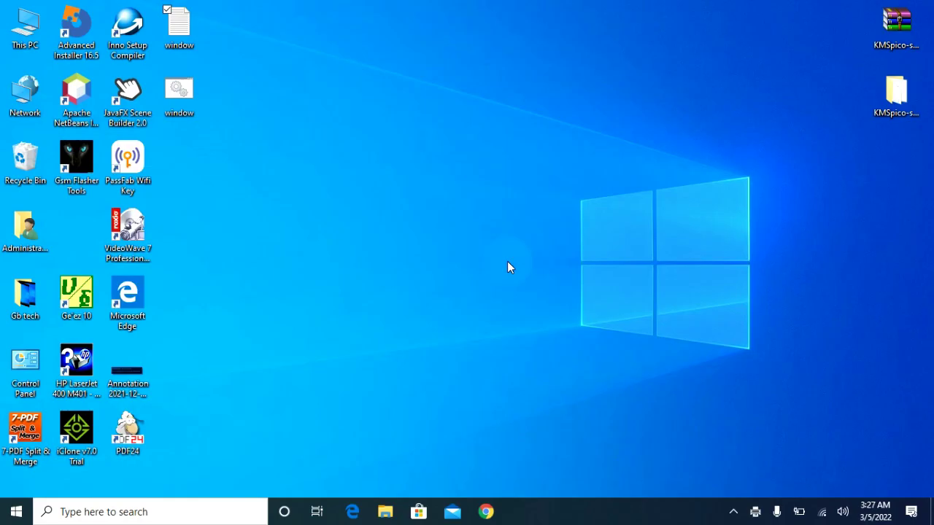